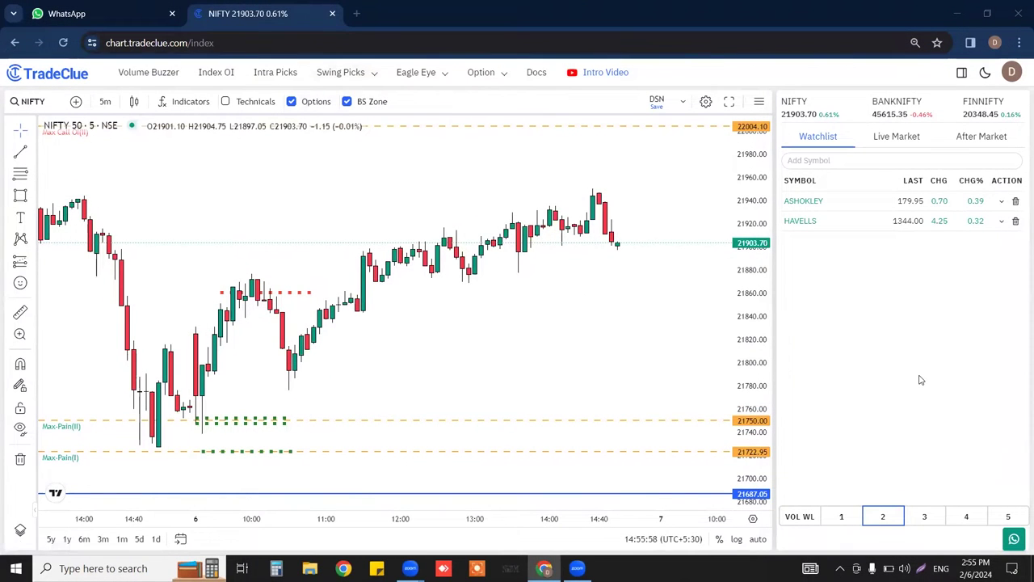
Look through the Top Picks swing list, then close it
click(348, 71)
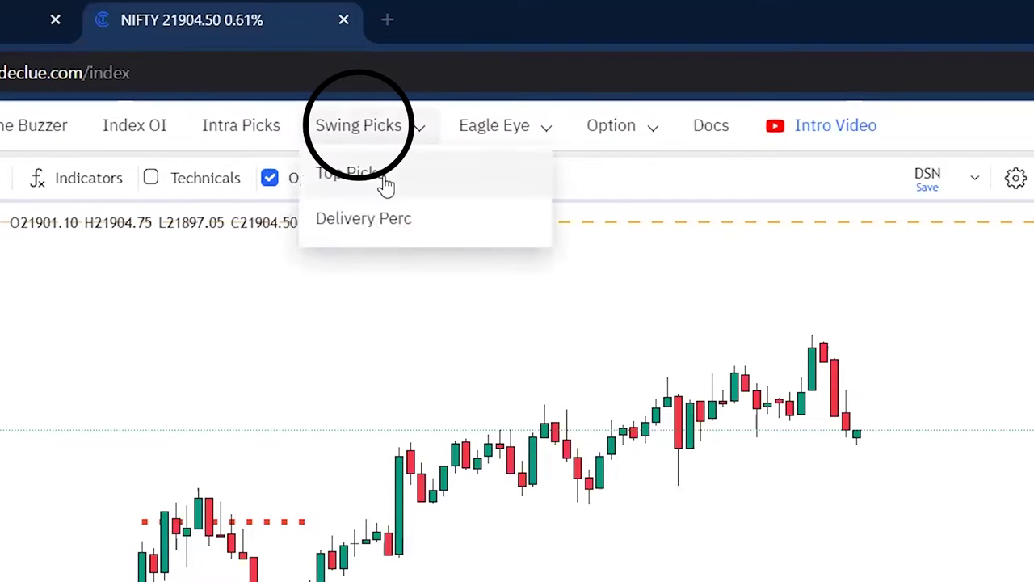
click(385, 180)
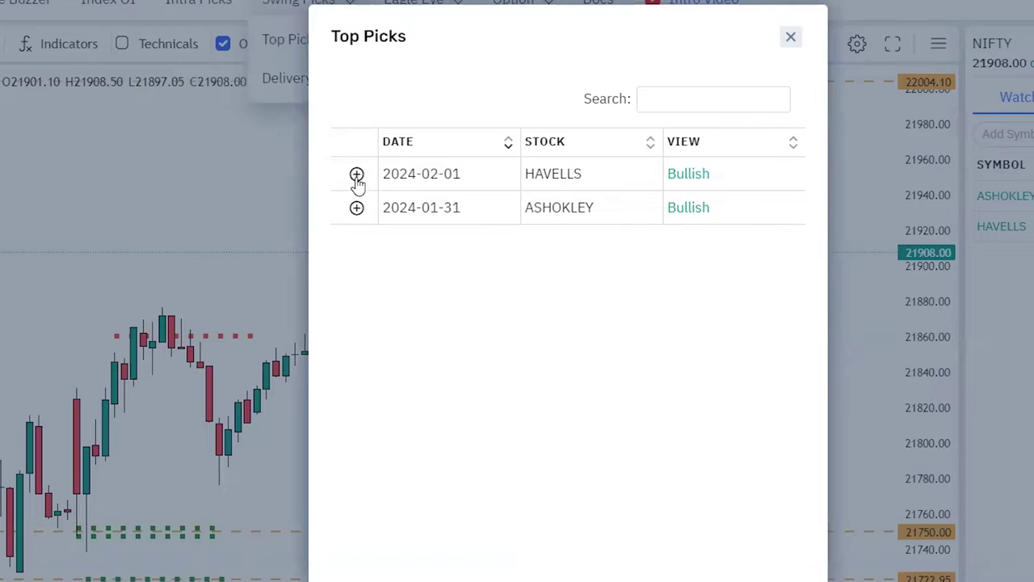
click(356, 174)
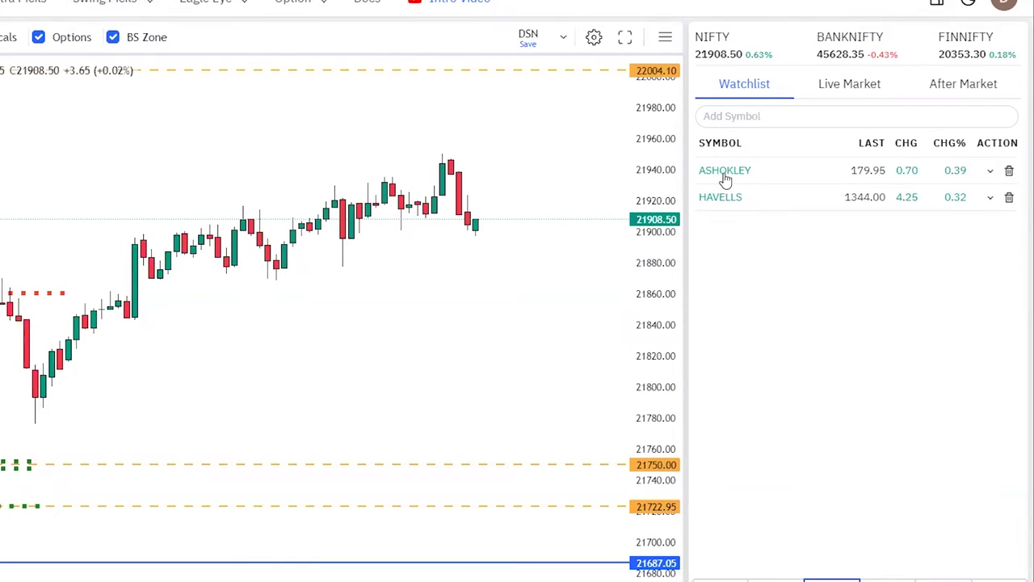
Load the ASHOKLEY chart on 30-minute candles
click(725, 176)
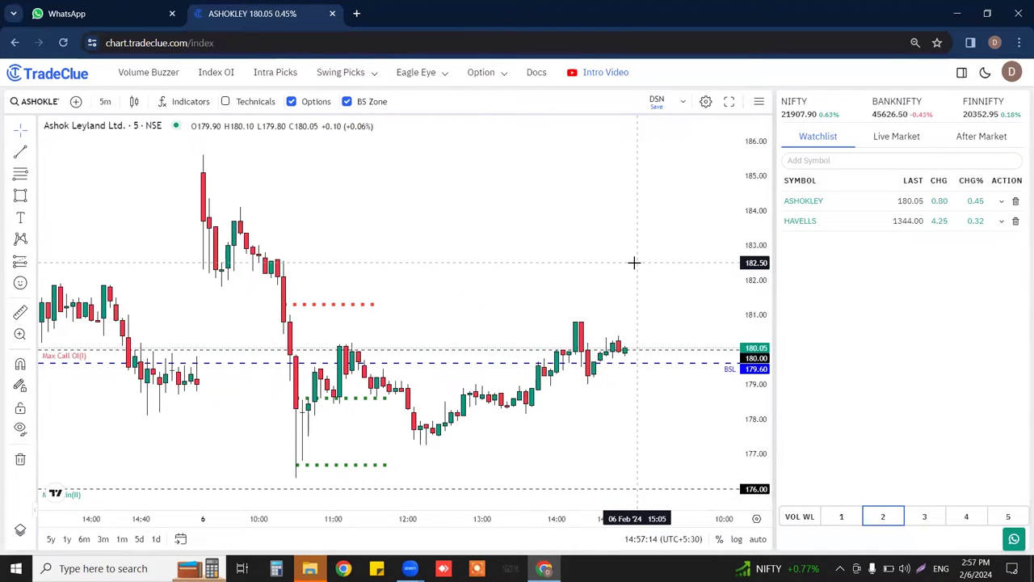
click(105, 102)
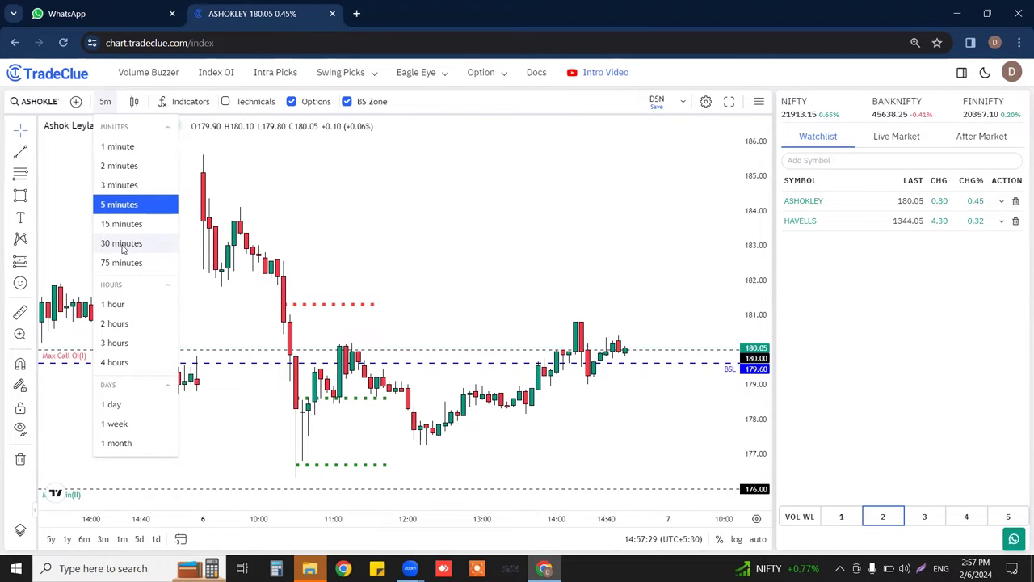
click(121, 244)
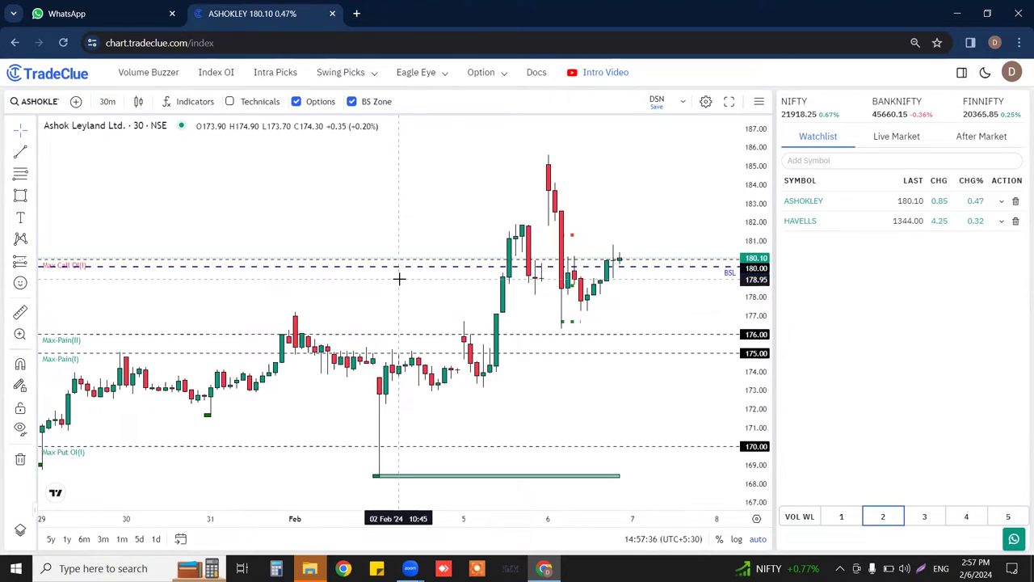
Spread out January's candles, confirm ASHOKLEY as a 2024-01-31 Bullish pick, and compress the price scale
scroll(363, 245, down, 5)
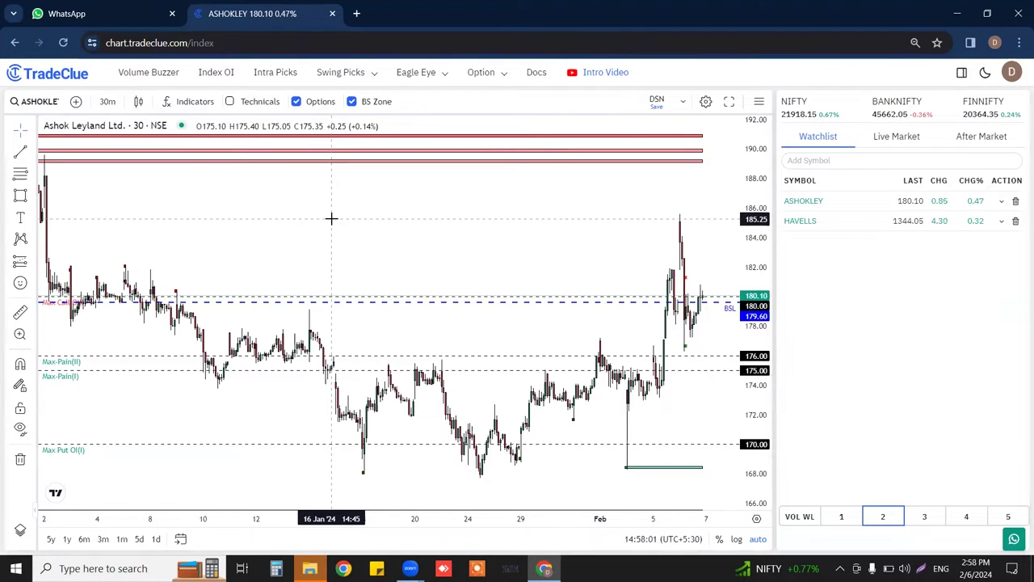
drag(331, 218, 523, 241)
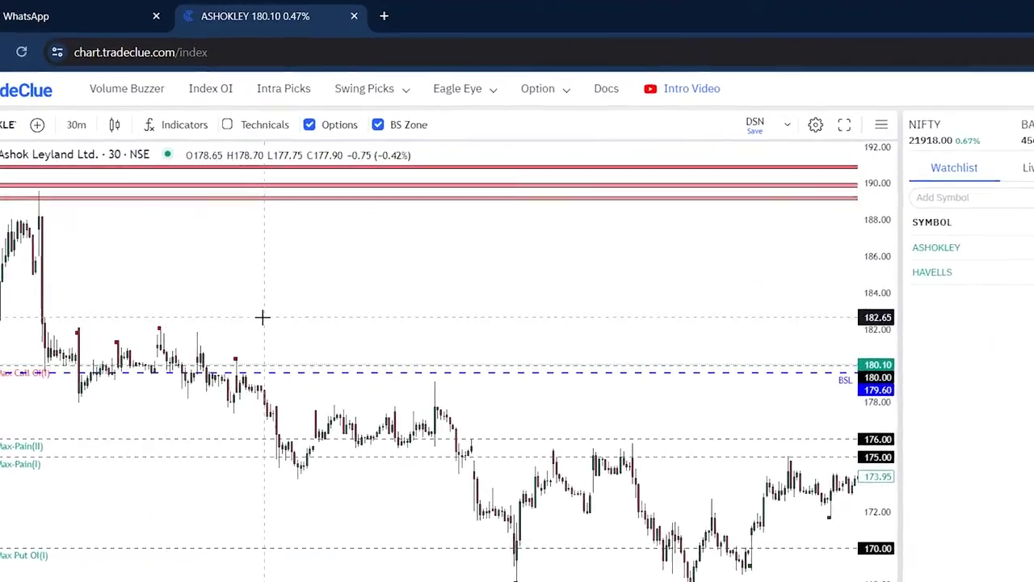
click(338, 72)
click(240, 93)
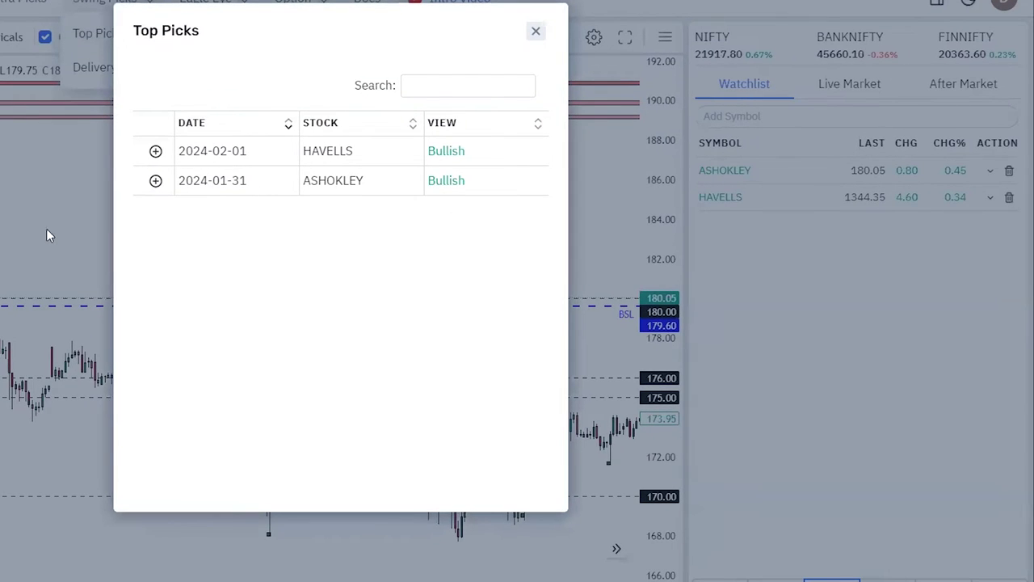
click(46, 234)
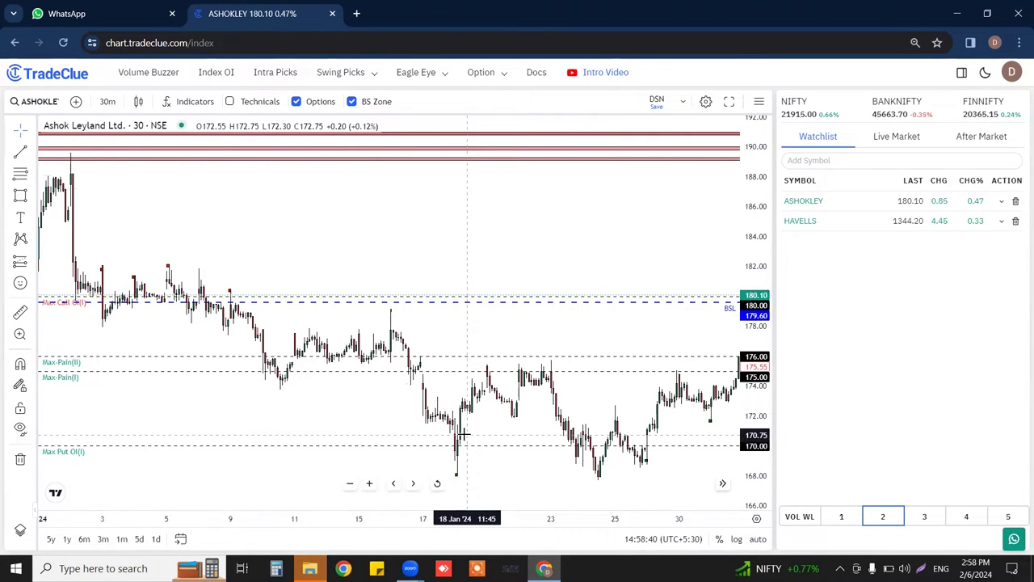
click(74, 446)
drag(751, 249, 751, 267)
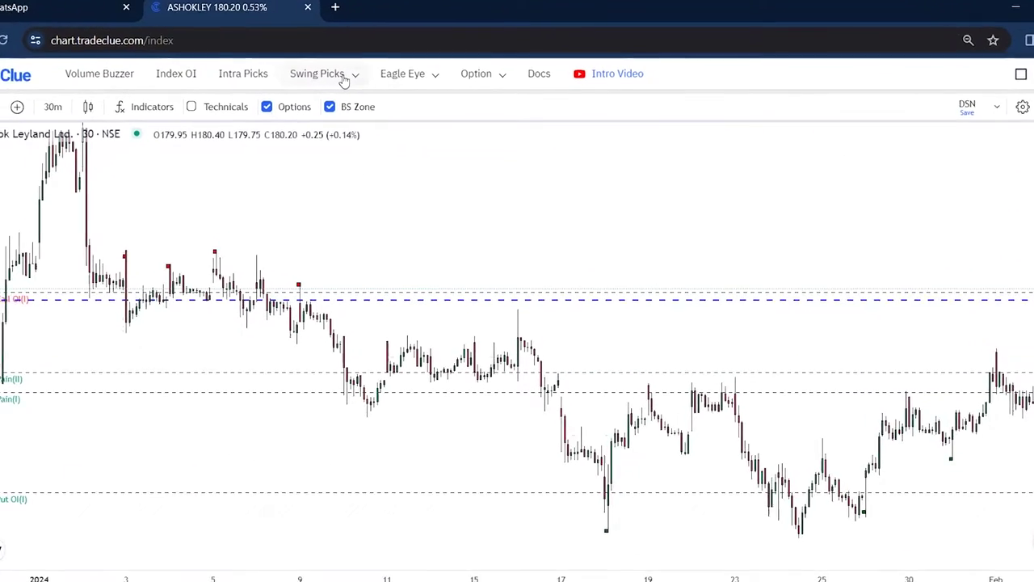
Recheck Top Picks, then frame 12–31 January with the green band above 165 visible
click(336, 75)
click(337, 103)
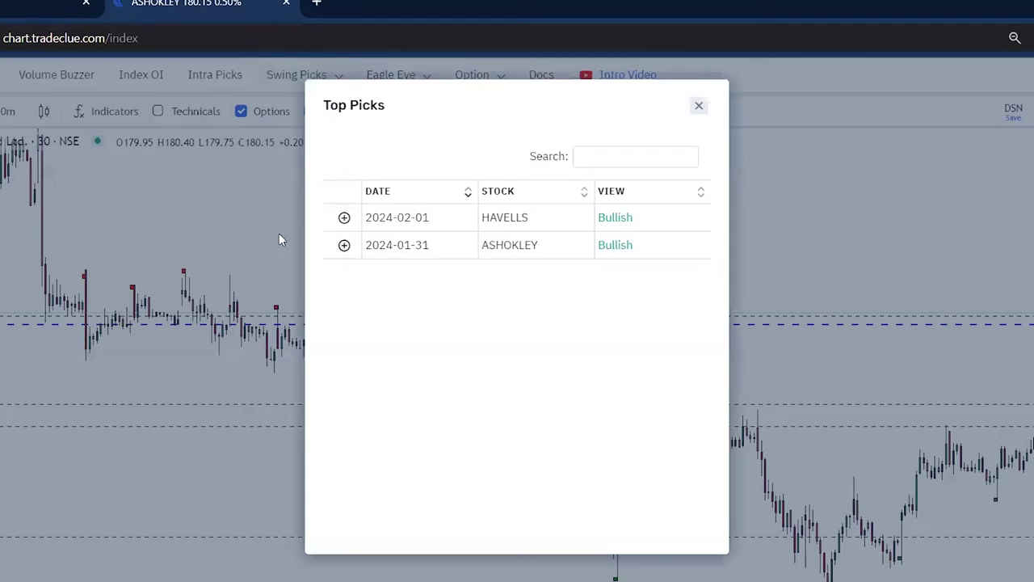
click(279, 233)
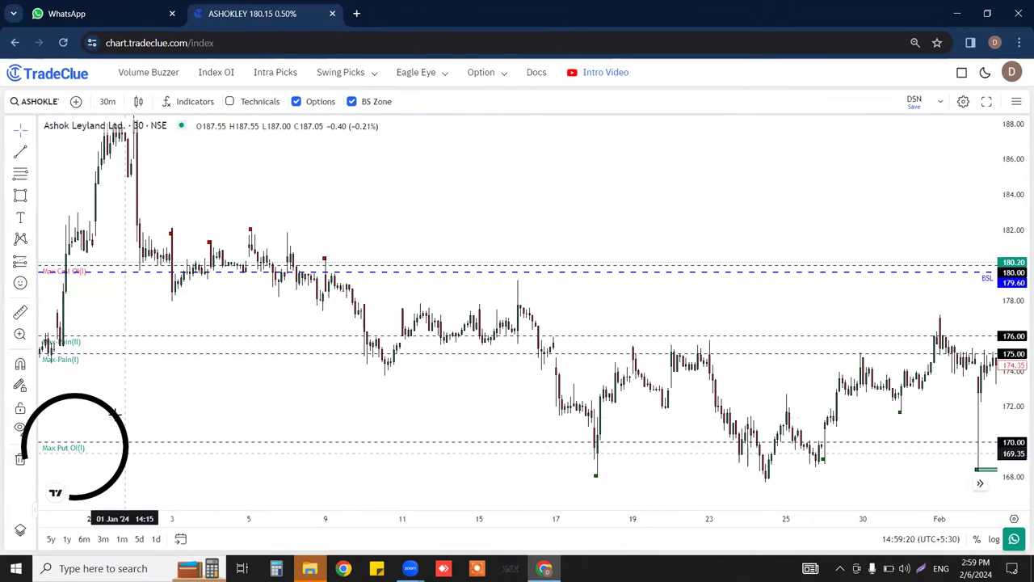
drag(102, 461, 81, 395)
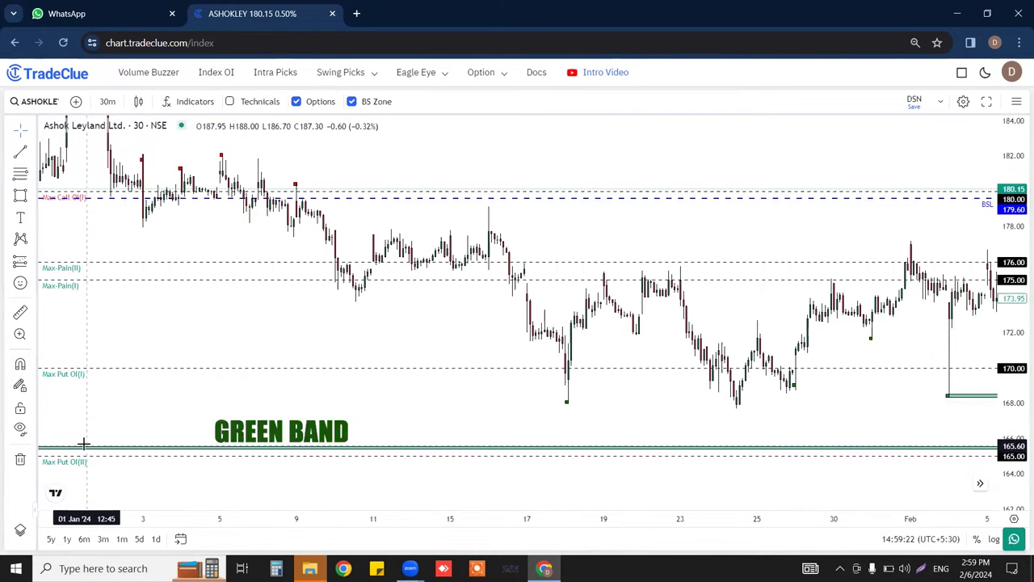
scroll(531, 395, up, 3)
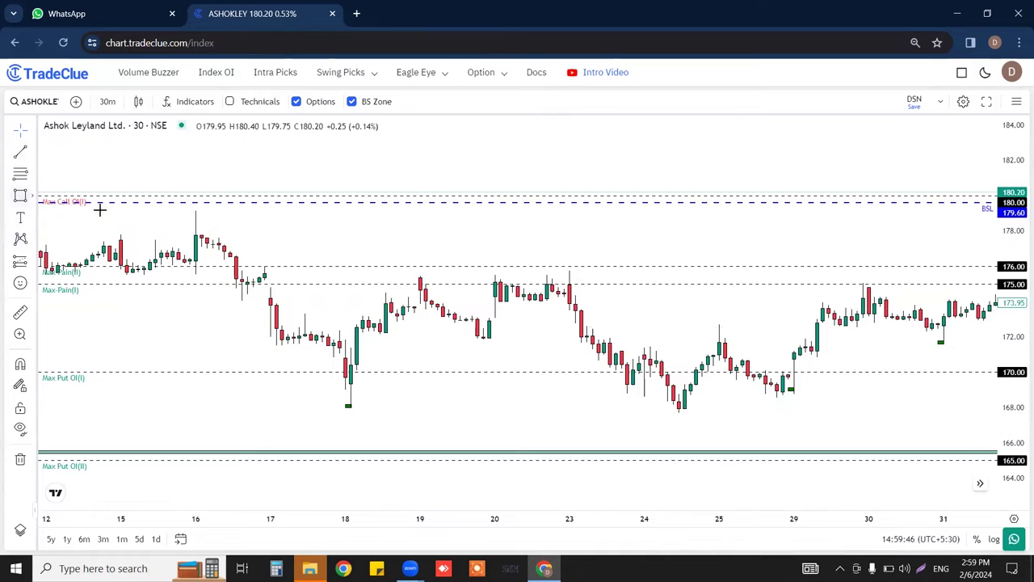
Box the 16–31 January candles between 176.00 and 167.80
drag(258, 270, 995, 410)
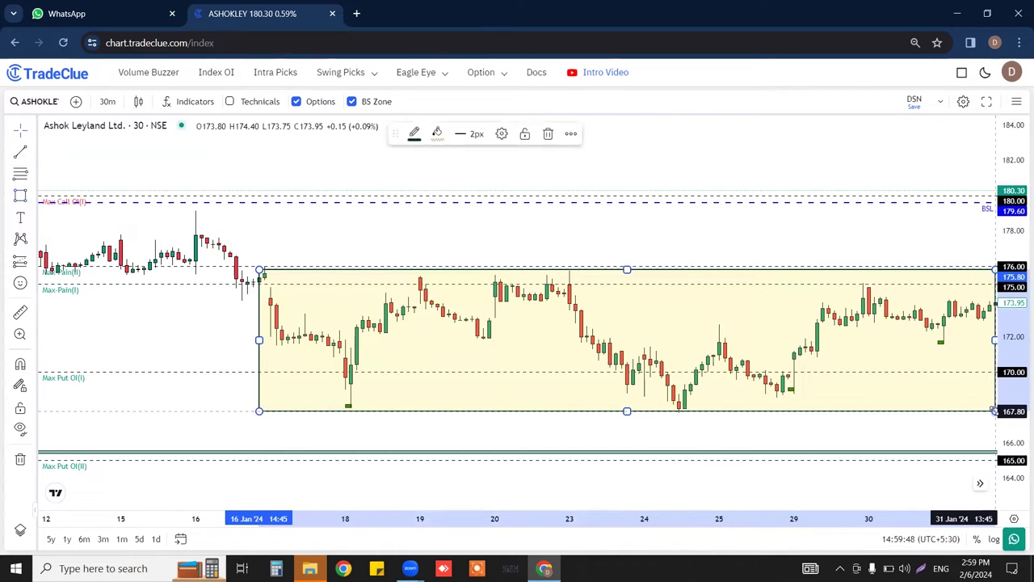
click(794, 229)
scroll(794, 229, down, 1)
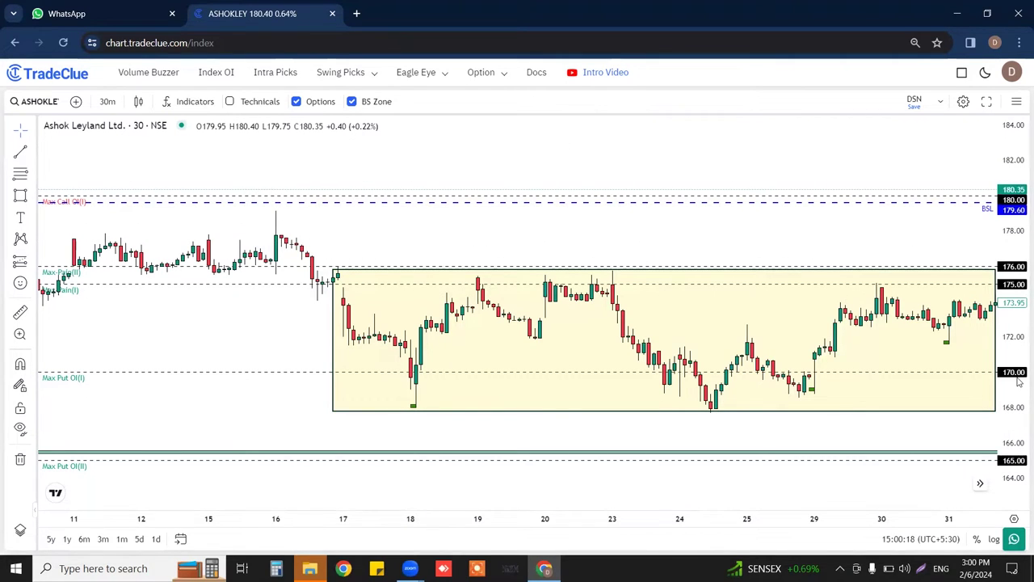
click(77, 13)
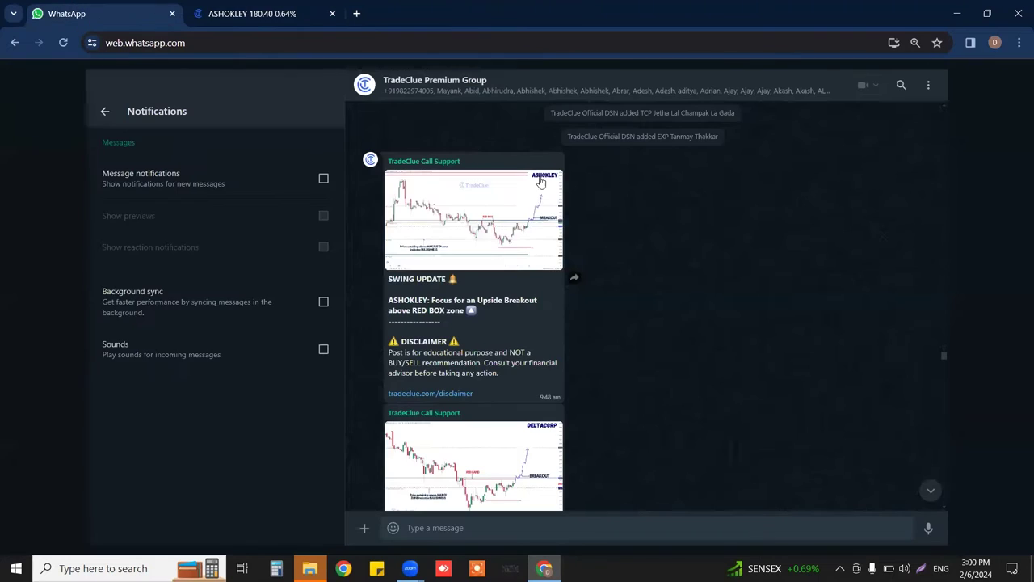
click(502, 218)
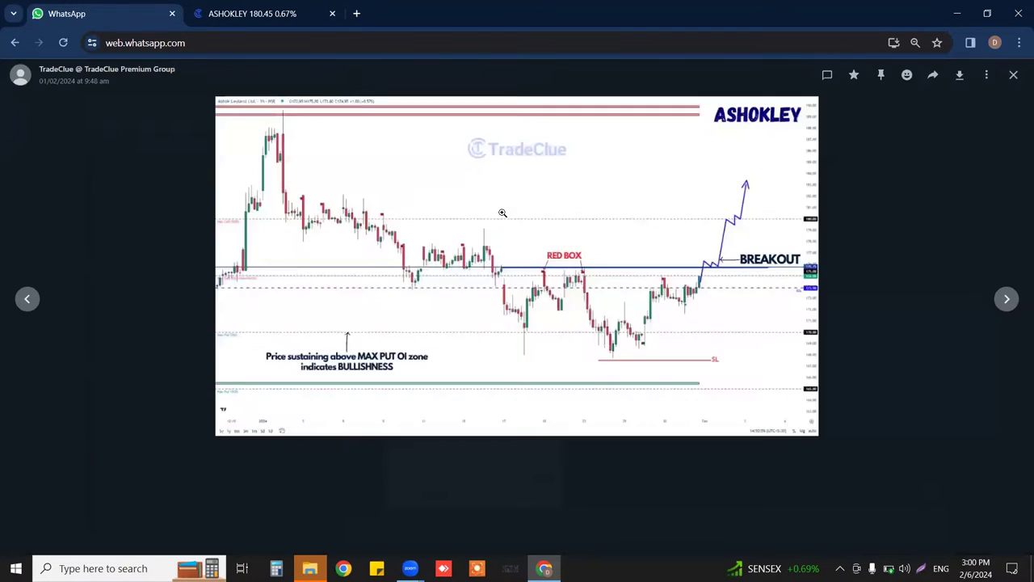
click(526, 252)
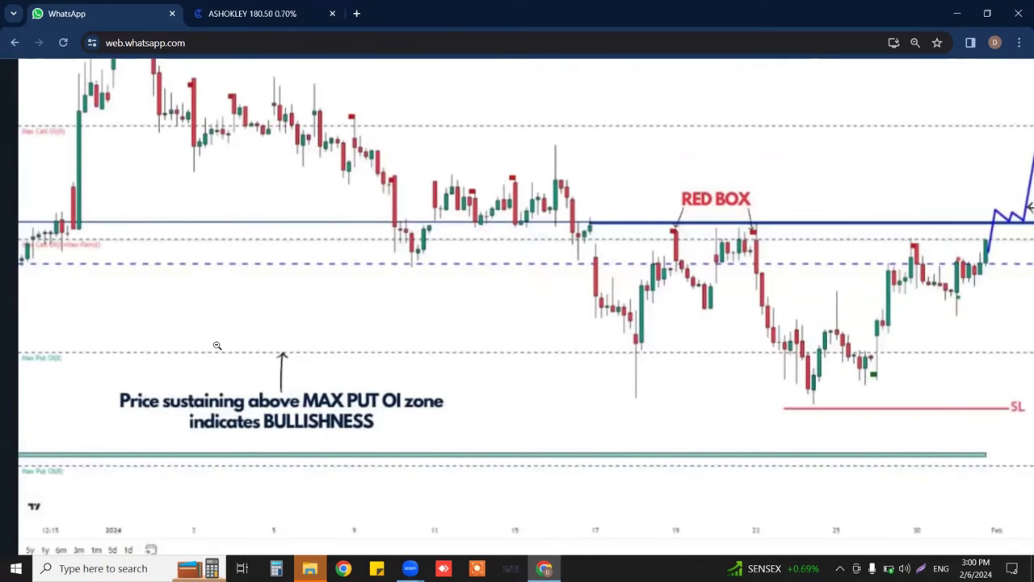
click(217, 345)
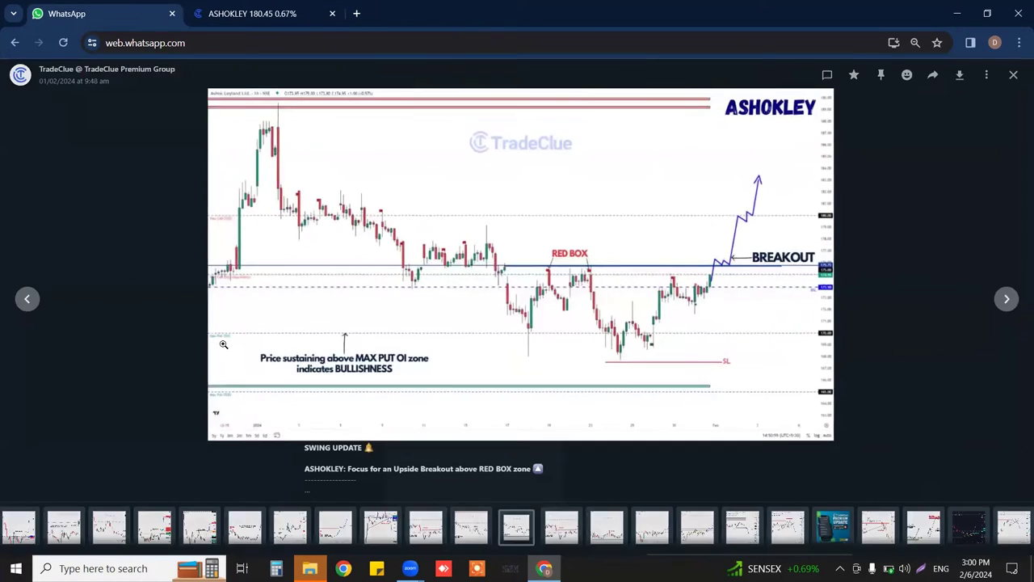
click(277, 20)
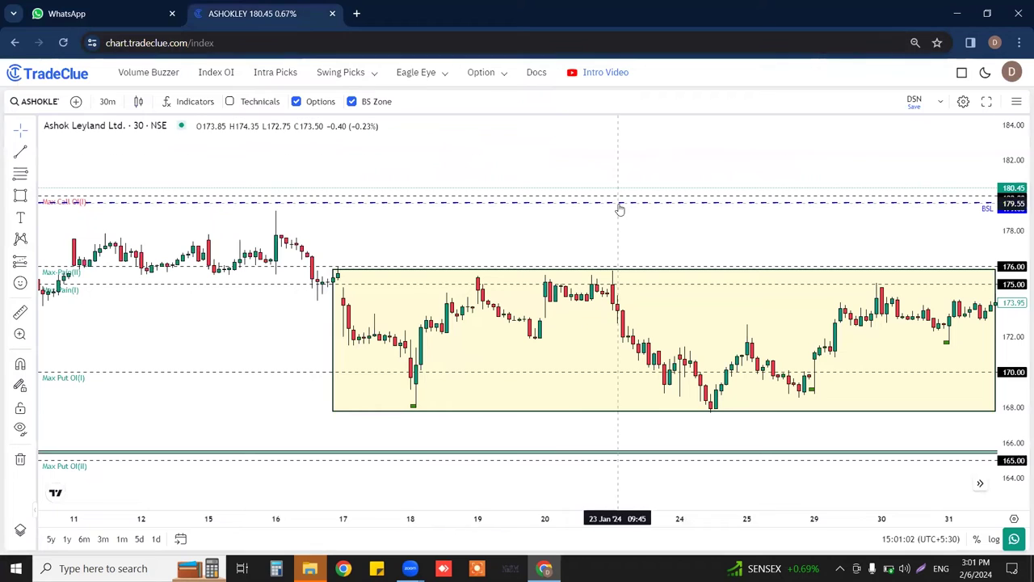
Remove the yellow box, switch to 15-minute candles, and mark 177.20 with a horizontal line
click(20, 458)
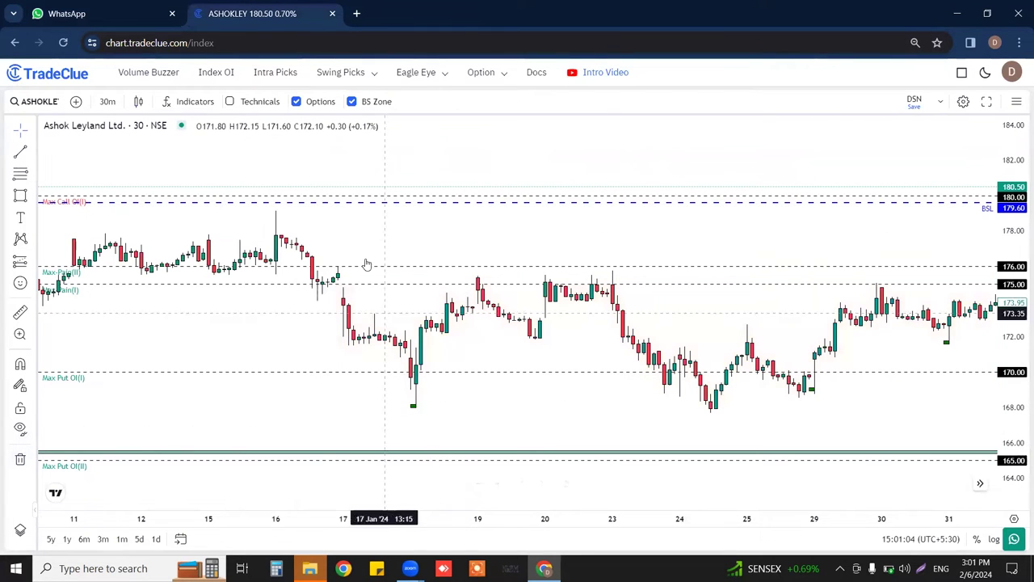
click(107, 101)
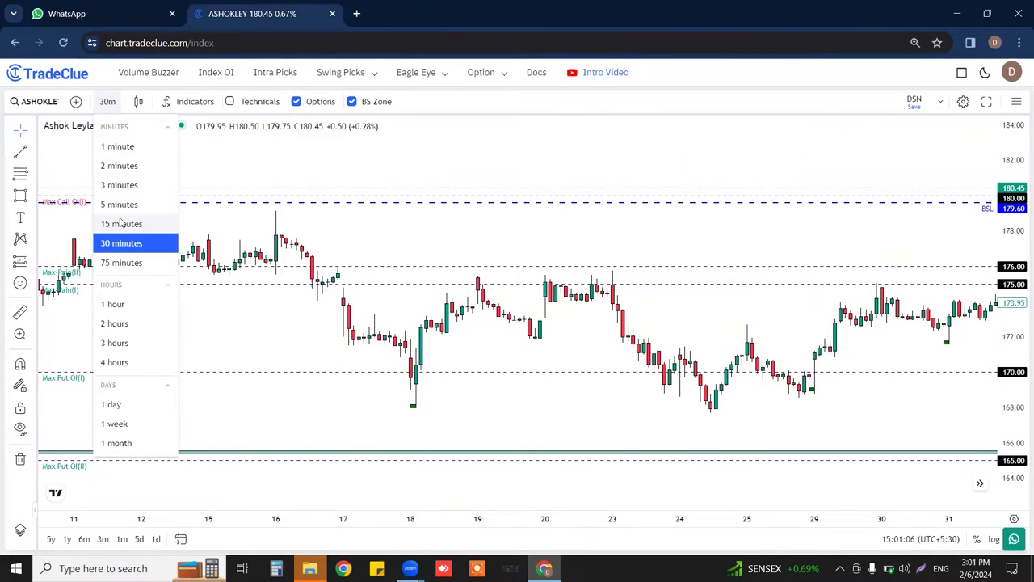
click(129, 224)
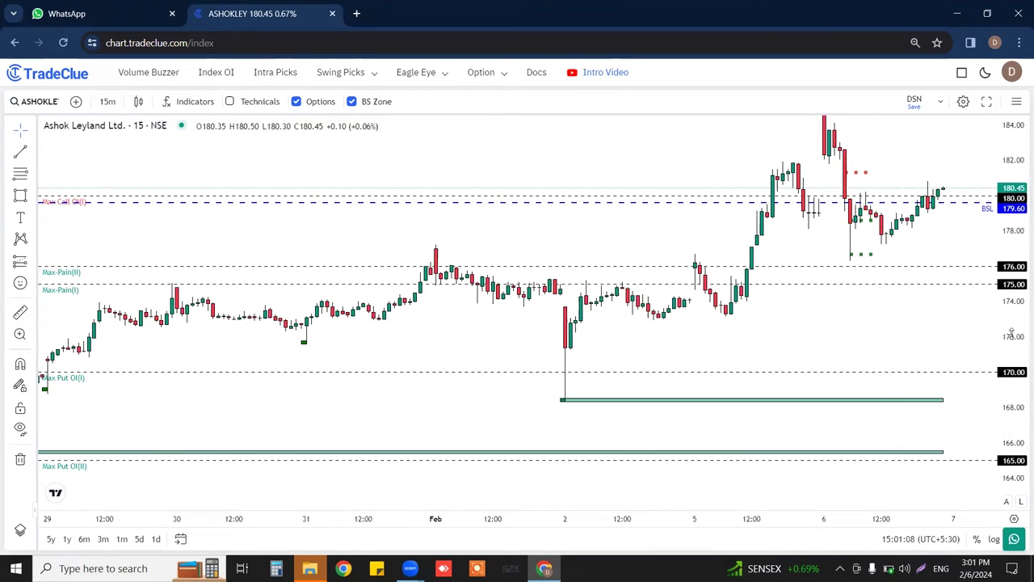
scroll(976, 354, up, 3)
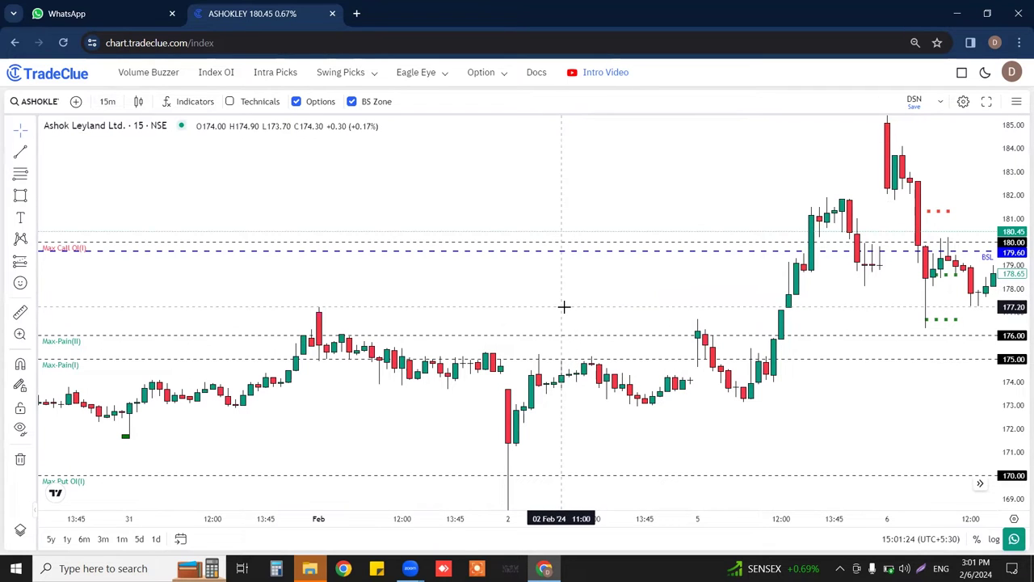
click(564, 307)
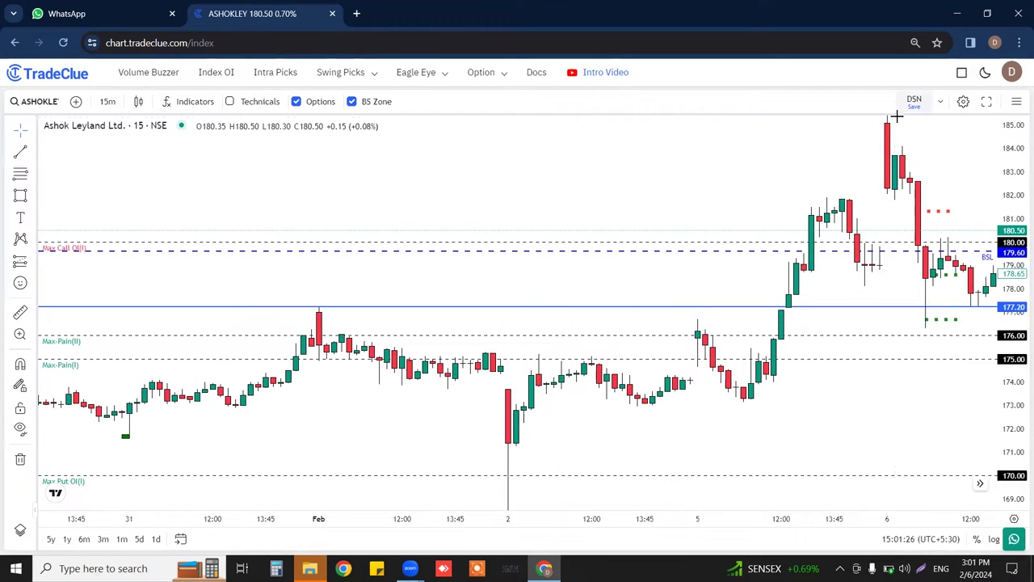
Zoom in on the WhatsApp swing-update image's breakout area, then zoom back out
click(66, 14)
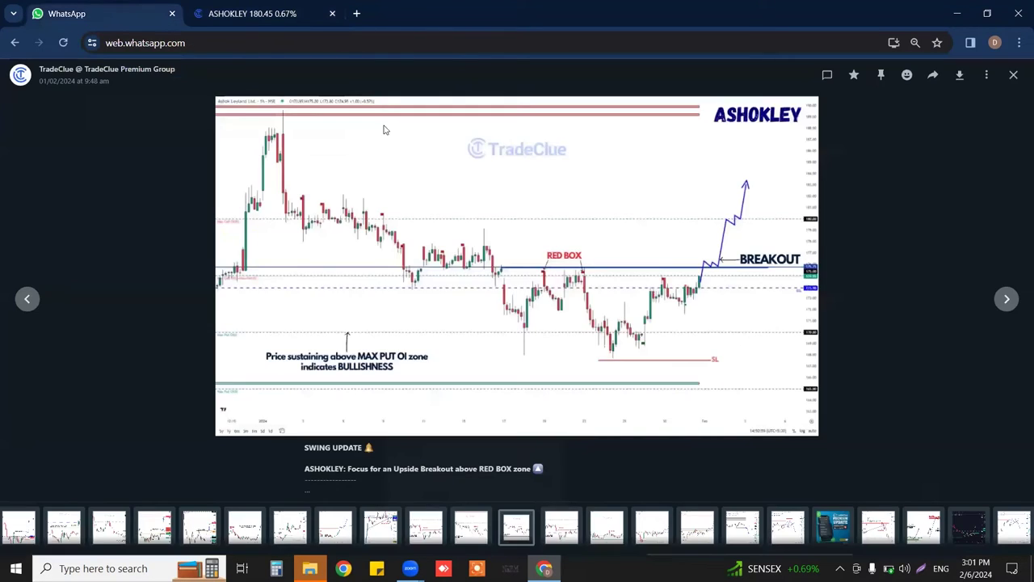
click(607, 262)
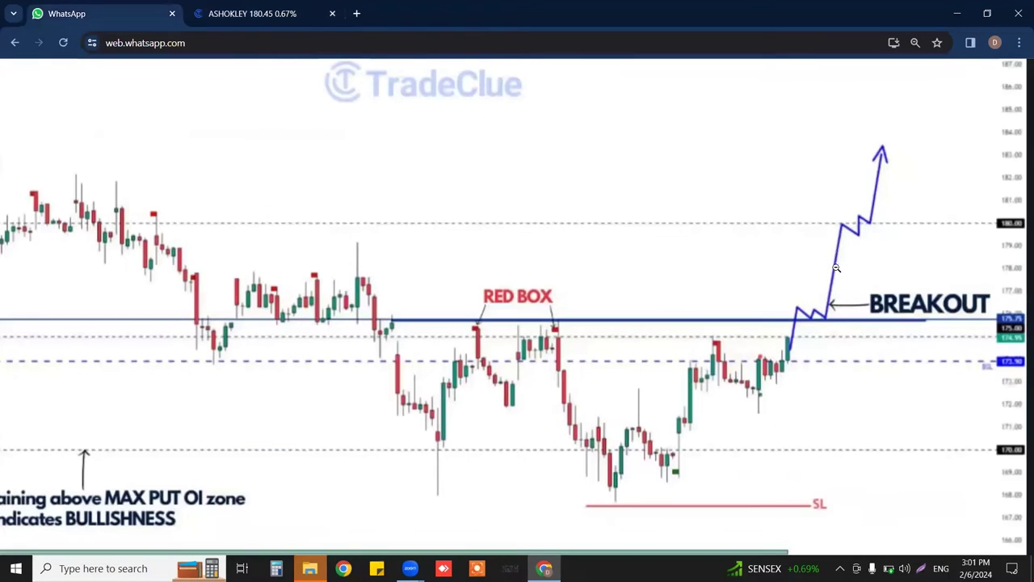
click(913, 272)
Zoom and pan the ASHOKLEY 15-minute chart to show late January through 5 Feb
click(252, 14)
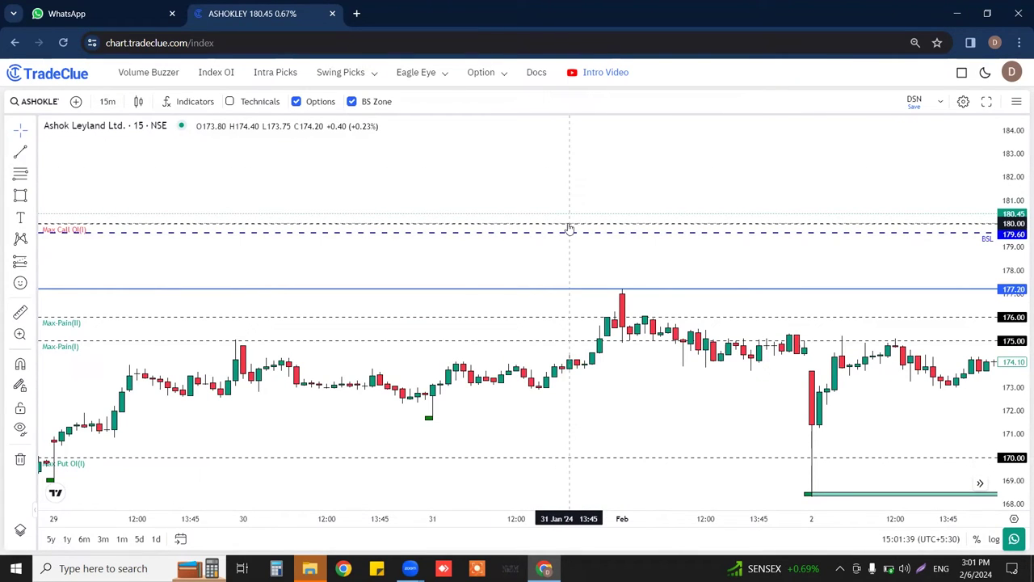
scroll(578, 243, down, 1)
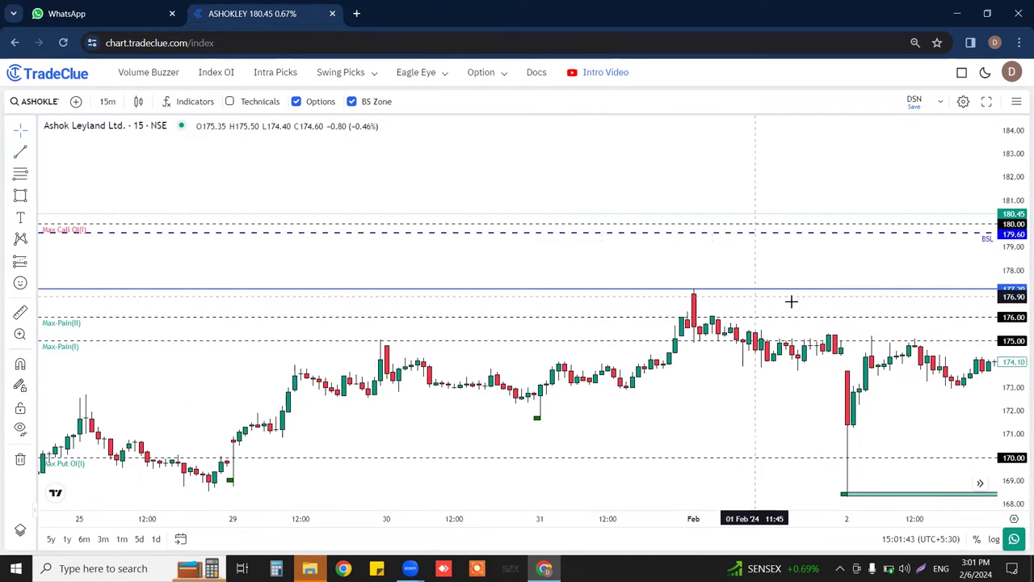
click(121, 14)
click(252, 14)
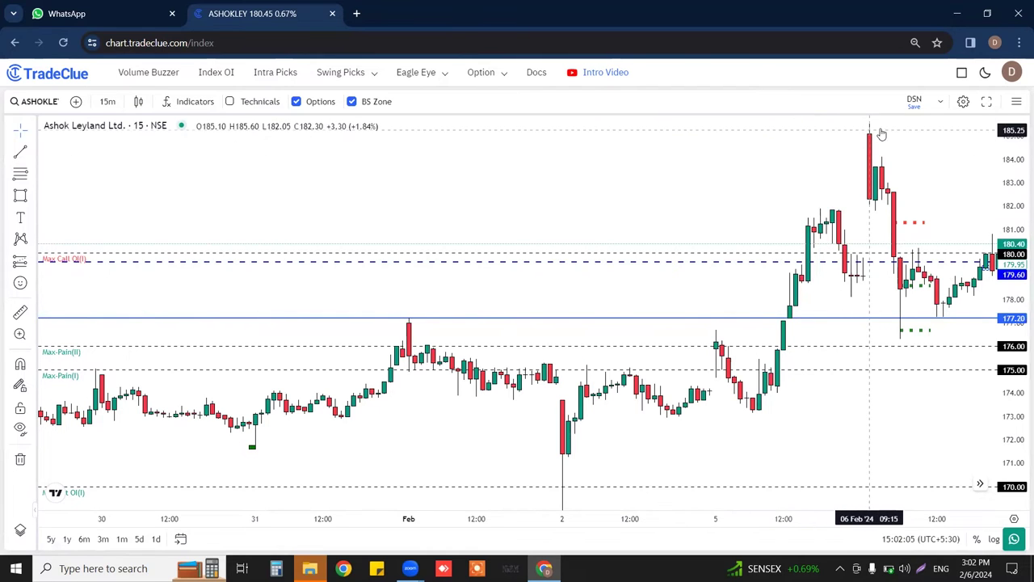
scroll(889, 142, down, 3)
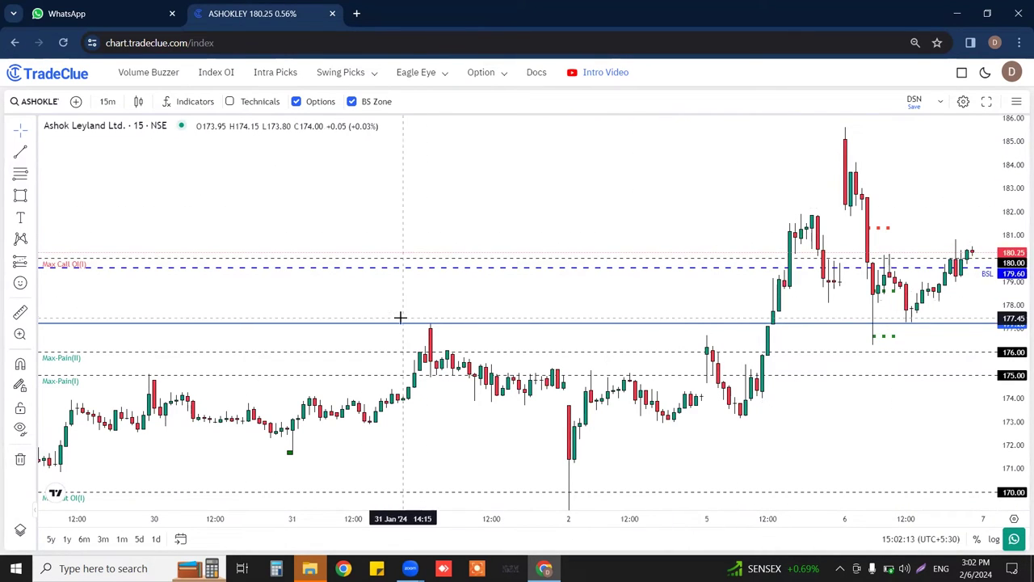
drag(452, 260, 670, 208)
scroll(591, 210, down, 1)
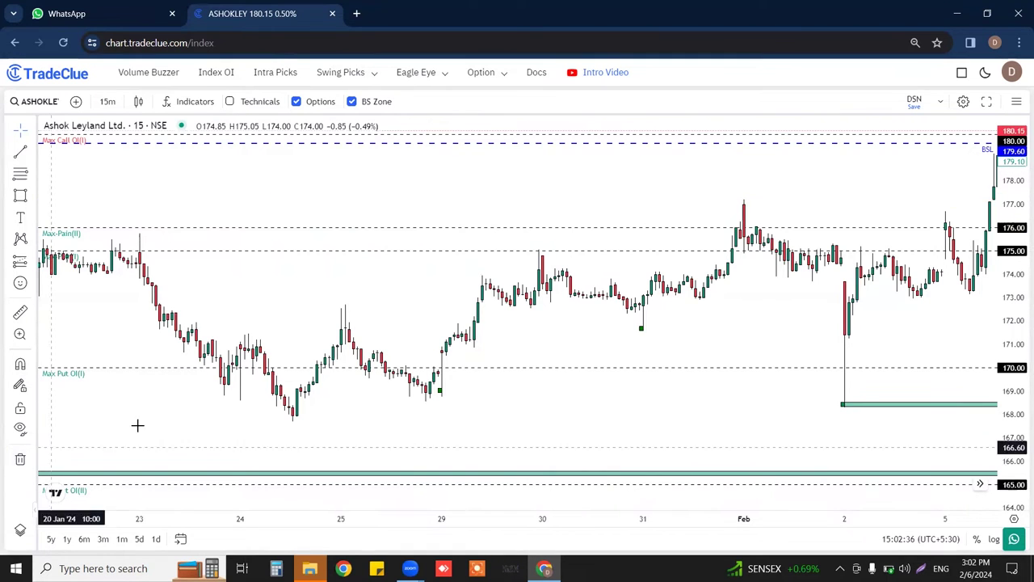
drag(148, 418, 185, 360)
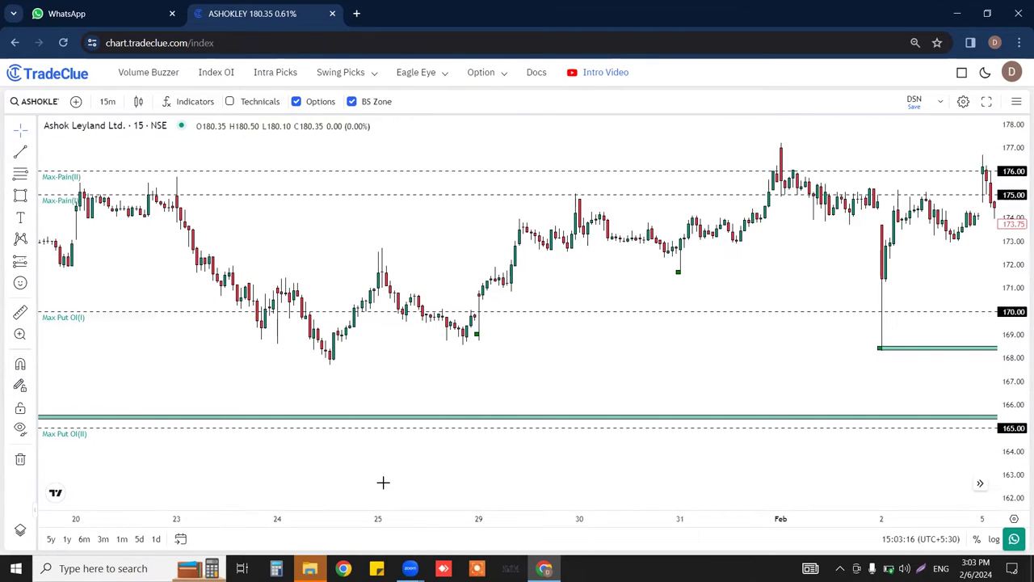
mouse_move(155, 400)
mouse_down()
mouse_move(163, 410)
mouse_move(177, 398)
mouse_move(213, 320)
mouse_move(198, 331)
mouse_up()
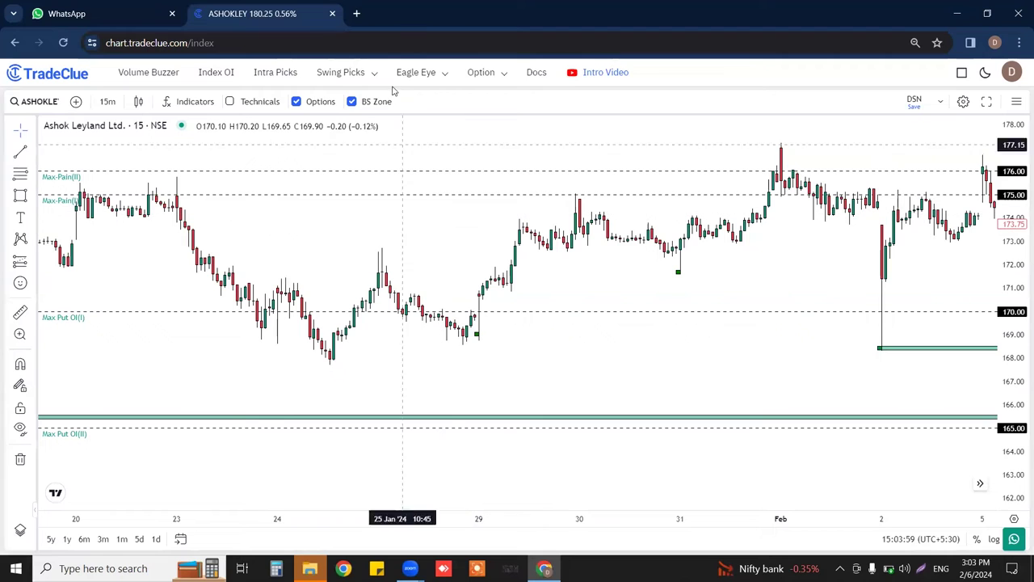
Pick HAVELLS from Top Picks and hide the watchlist to widen its chart
mouse_move(347, 77)
click(334, 97)
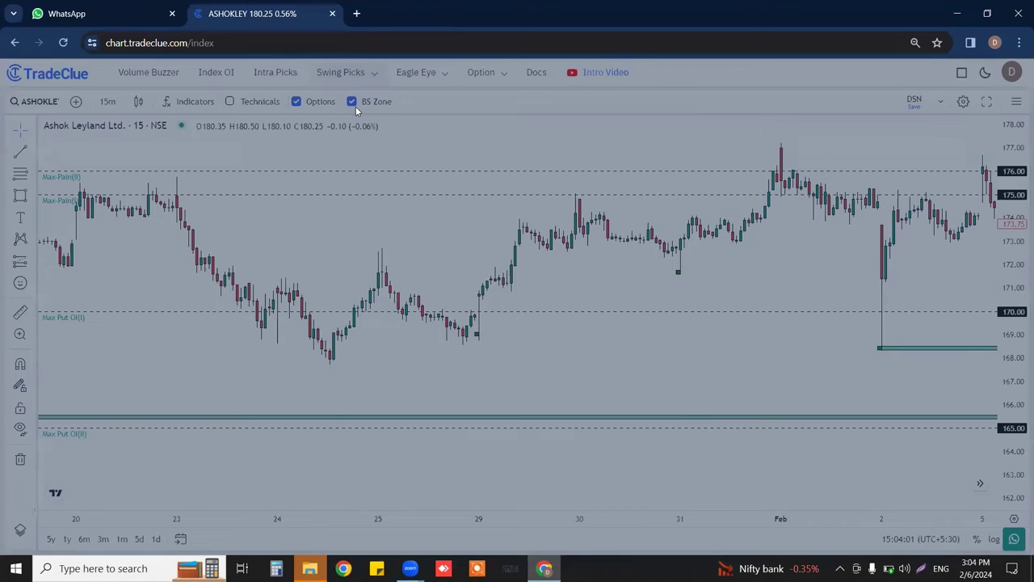
click(848, 208)
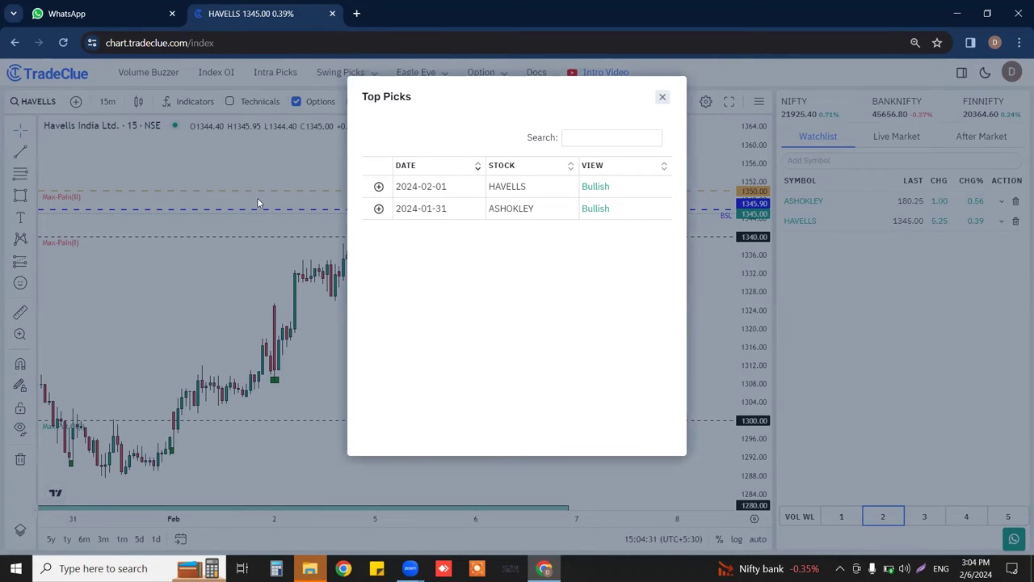
click(257, 202)
click(798, 221)
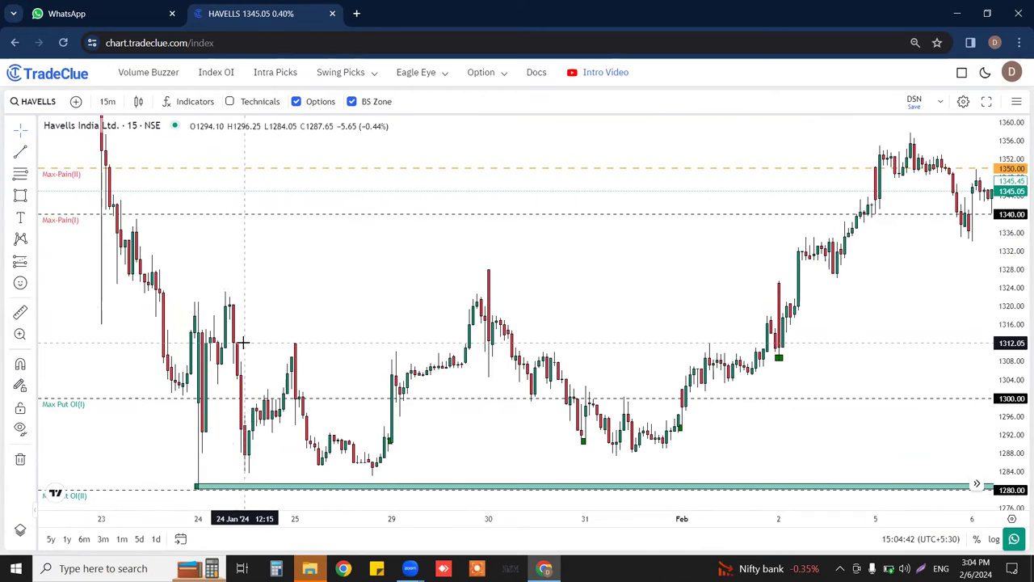
Switch HAVELLS to 1-hour candles and frame roughly 19 Jan–9 Feb up to 1400
click(108, 101)
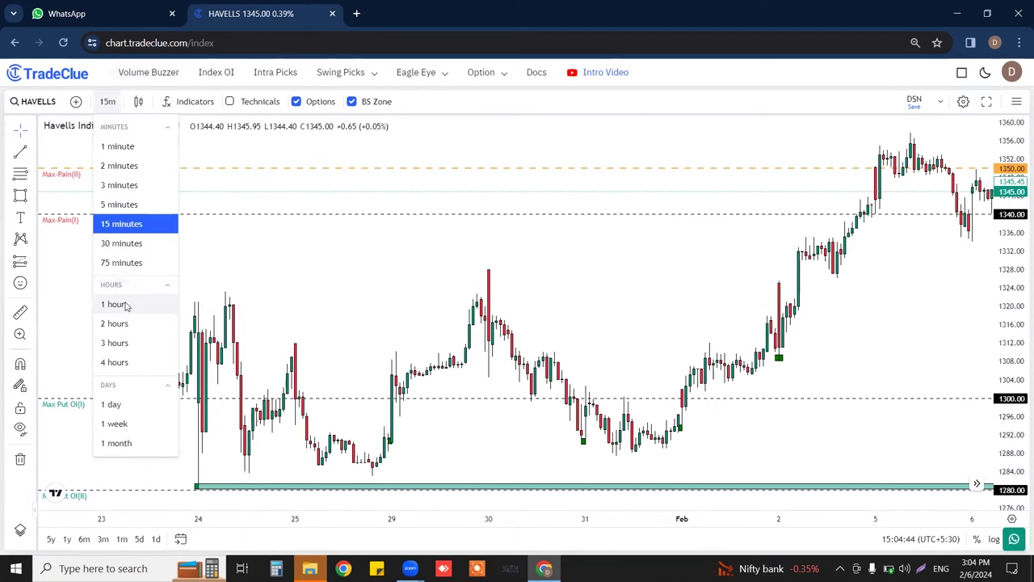
click(129, 304)
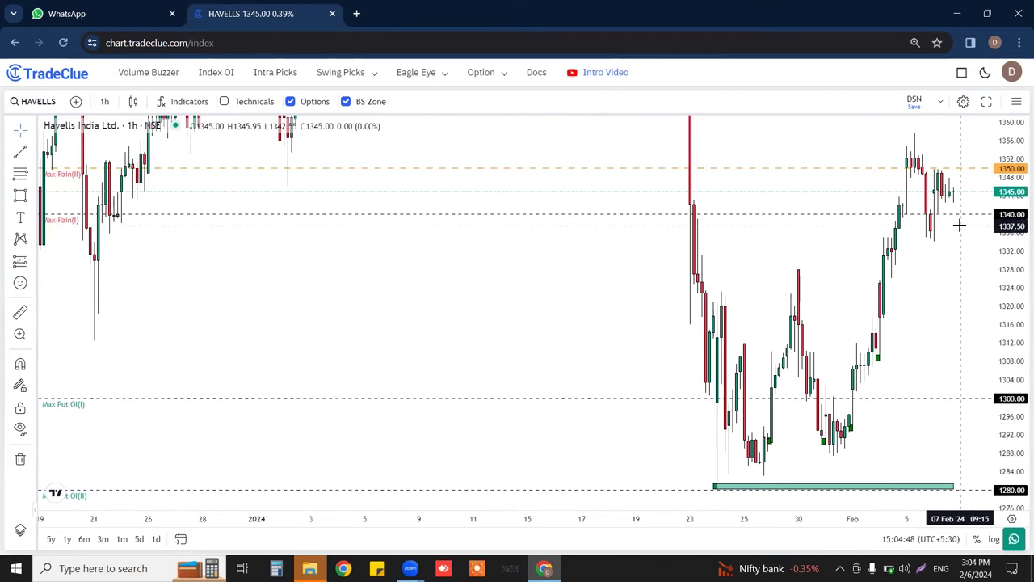
scroll(965, 275, up, 3)
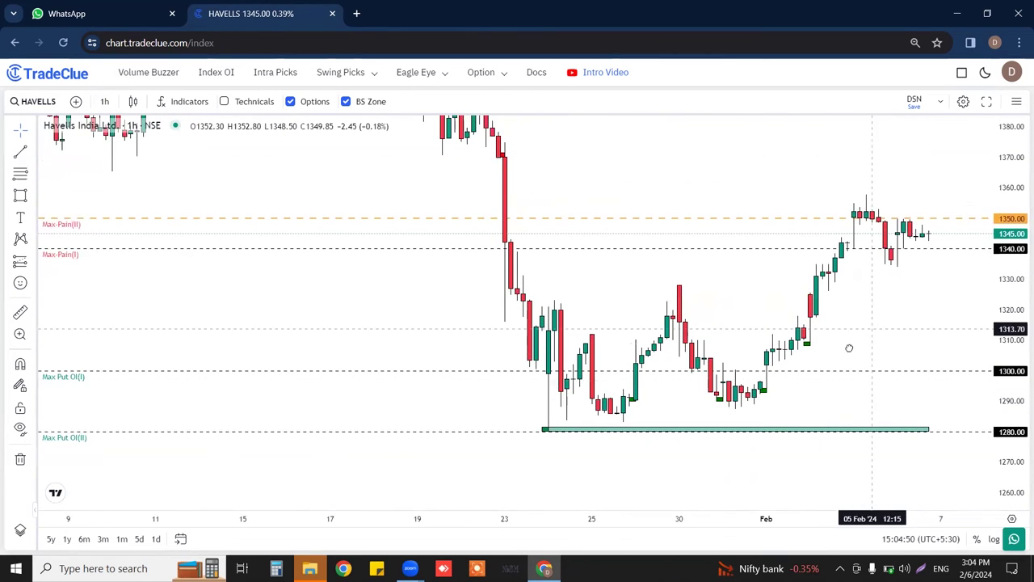
drag(849, 348, 780, 408)
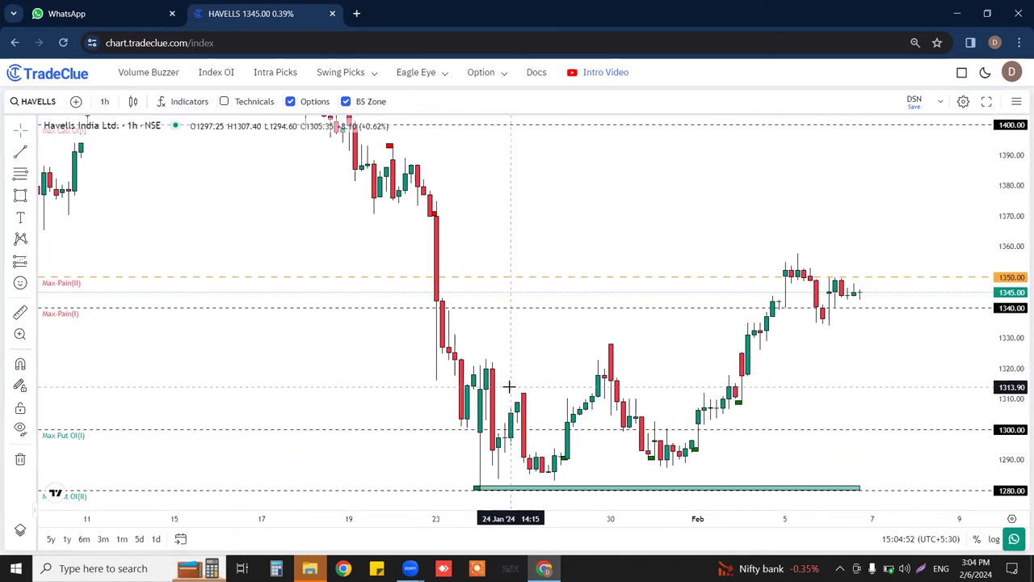
scroll(919, 173, up, 2)
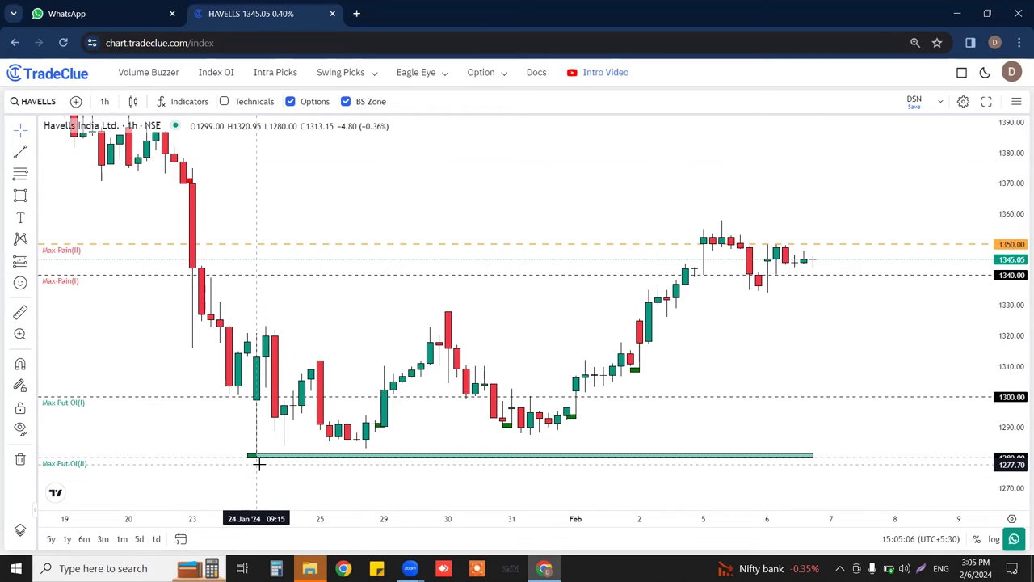
Inspect the HAVELLS swing-update image's RED BAND and BREAKOUT markings in WhatsApp, then return
key(ctrl+Tab)
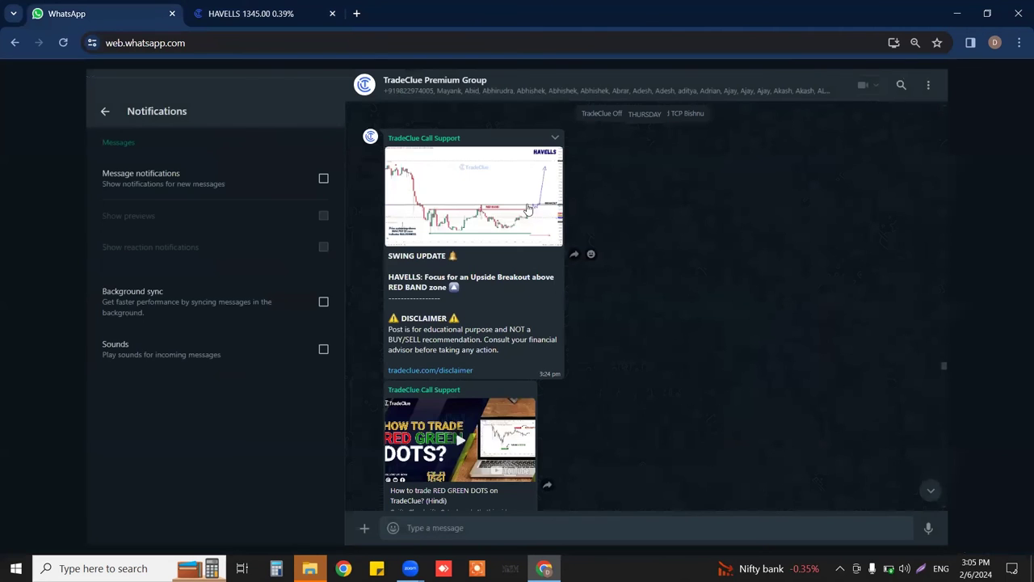
click(527, 210)
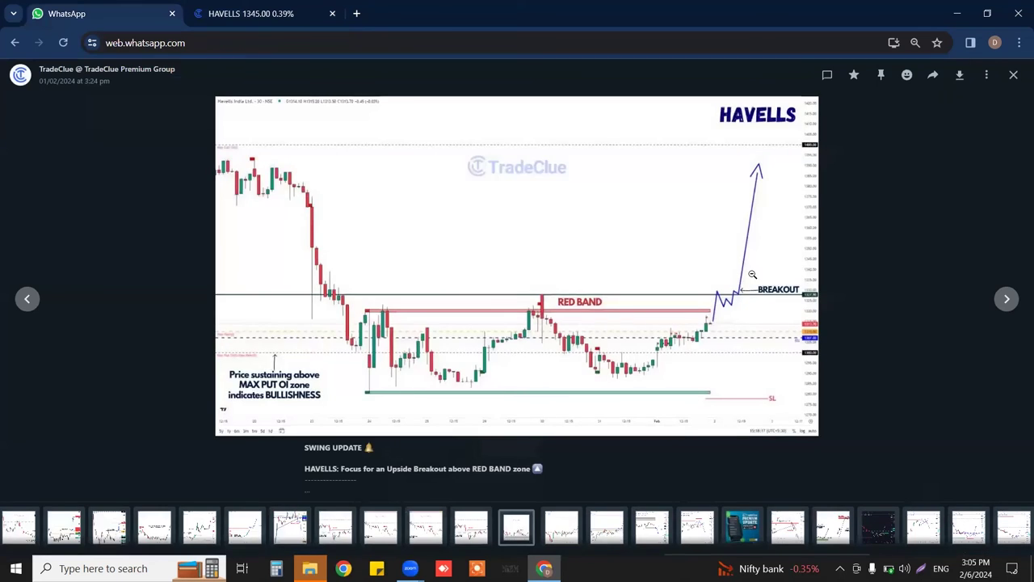
click(752, 275)
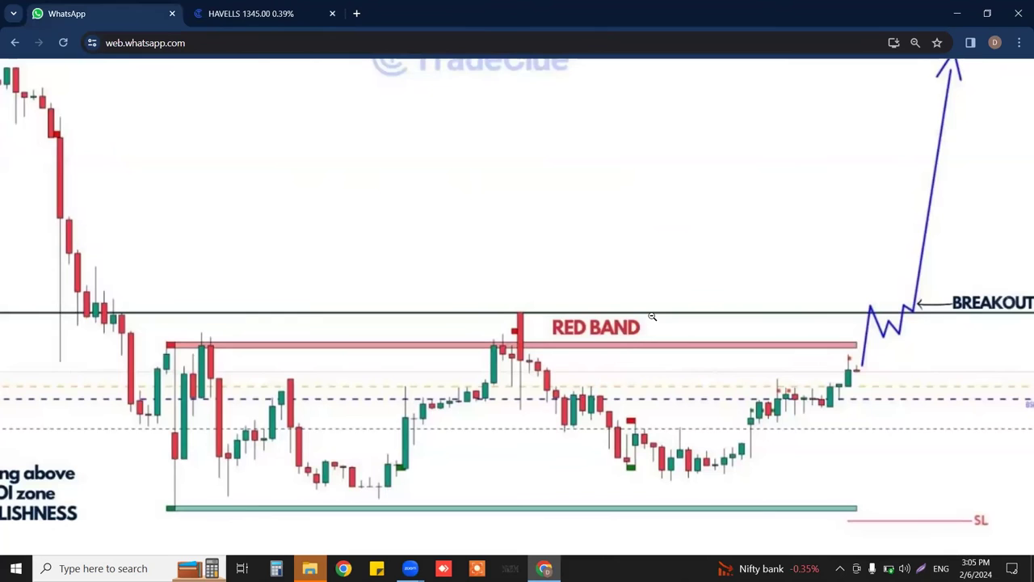
click(652, 316)
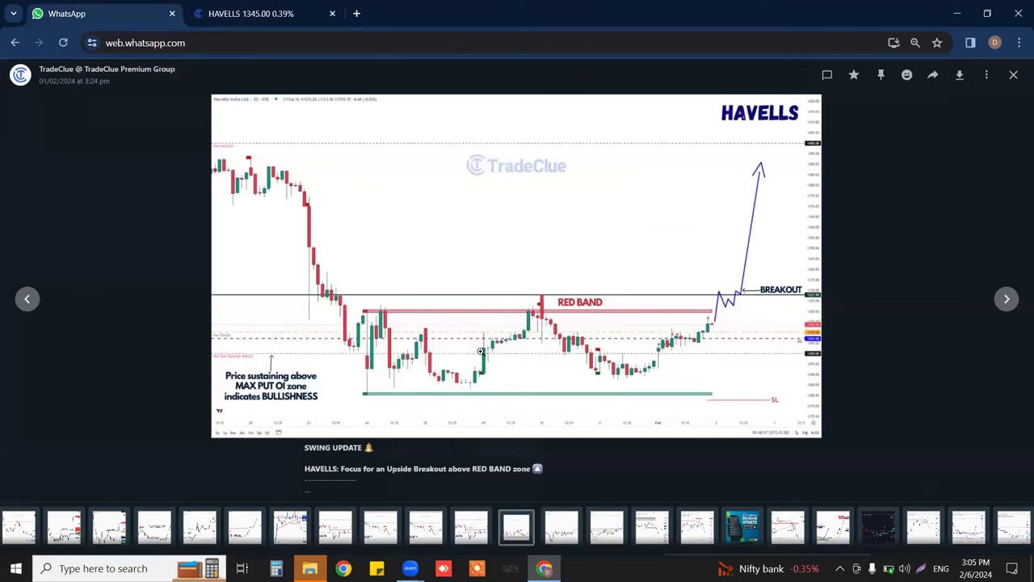
key(ctrl+Tab)
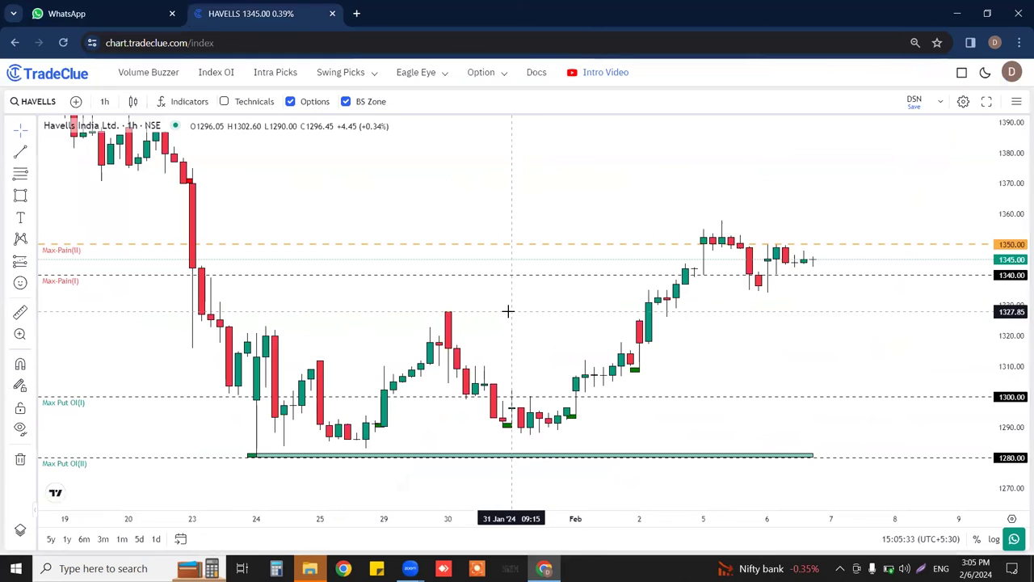
Draw a horizontal breakout line at 1327.85 on the HAVELLS 1-hour chart
click(514, 312)
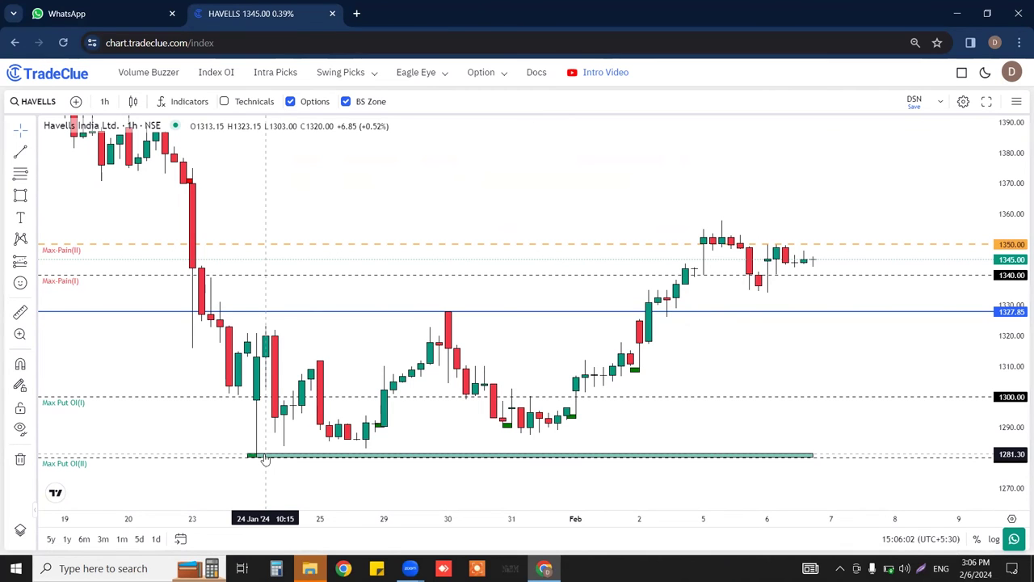
Review the Swing Picks Top Picks table, close it, then open Delivery Perc
click(365, 72)
click(363, 99)
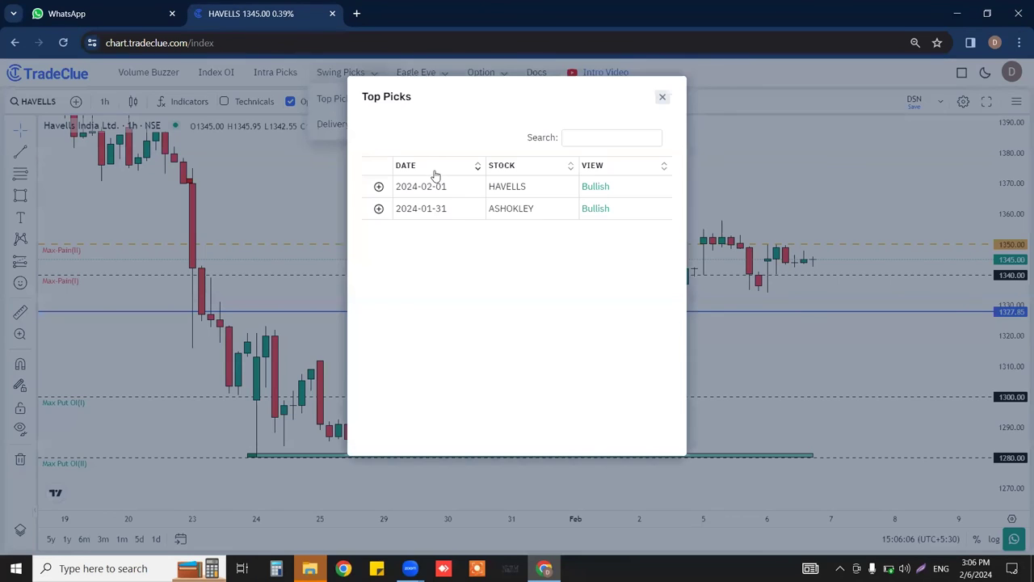
click(770, 172)
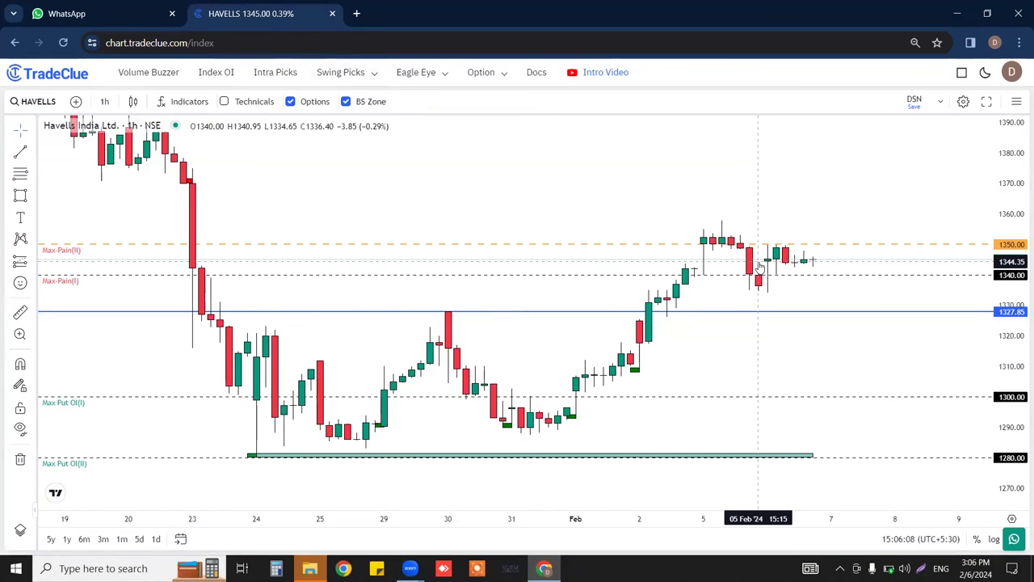
click(347, 71)
click(346, 125)
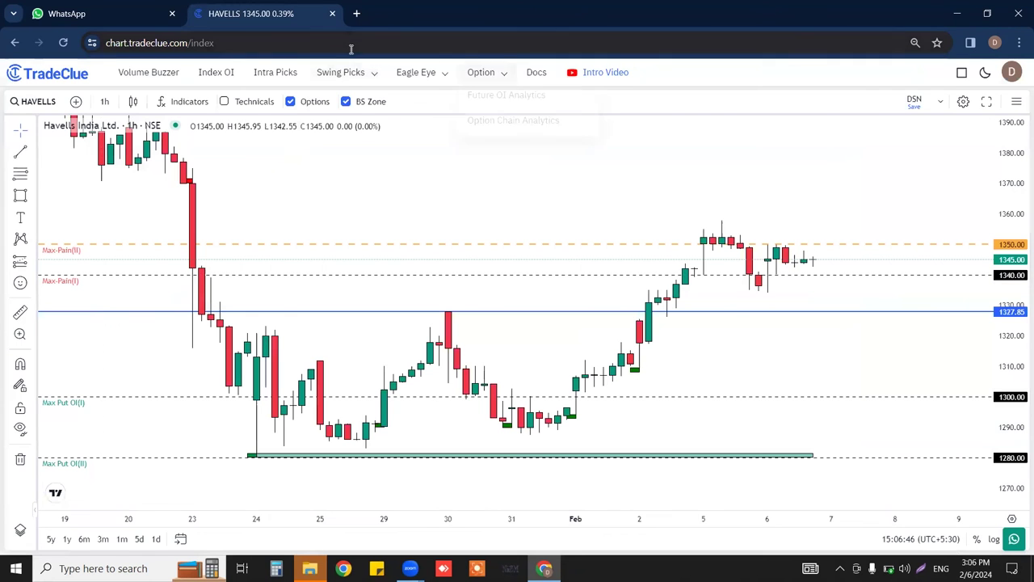
Recheck Top Picks, then bring up the Delivery % Stocks table of FO and NIFTY 500 names
click(340, 72)
click(360, 98)
click(332, 92)
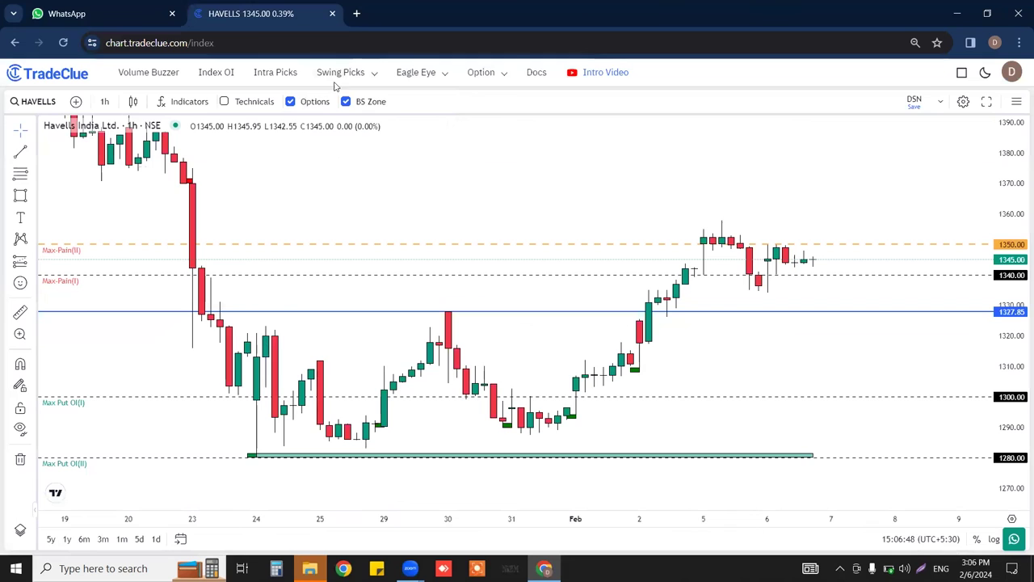
mouse_move(335, 96)
click(338, 125)
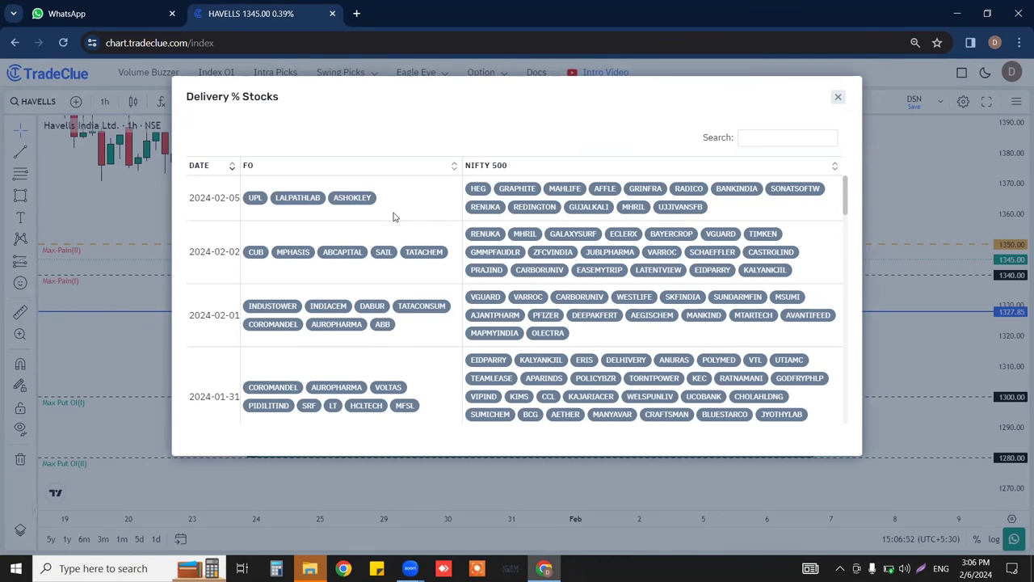
Dismiss the Delivery % Stocks table to reveal the HAVELLS 1-hour chart with its 1327.85 line
click(136, 228)
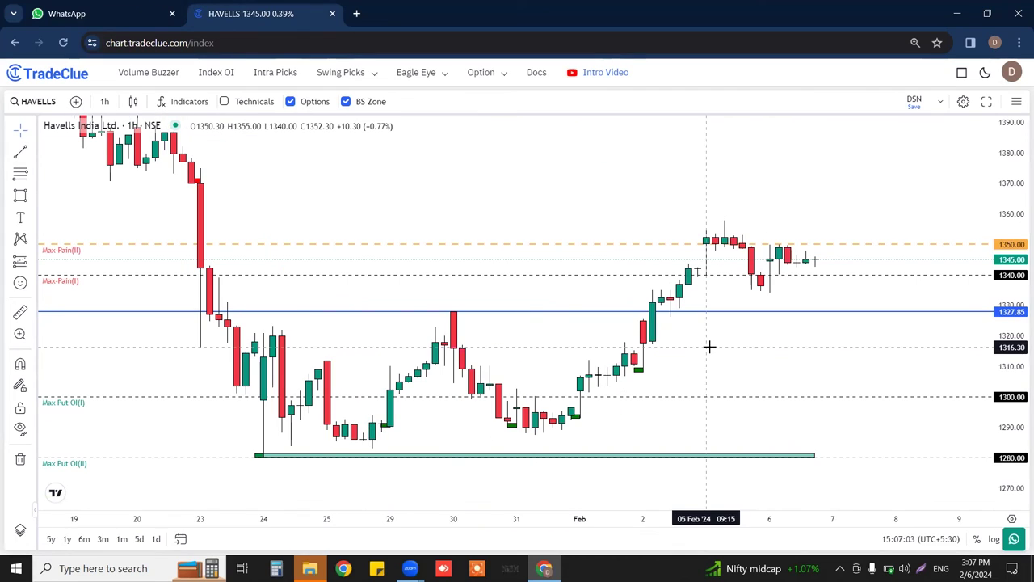